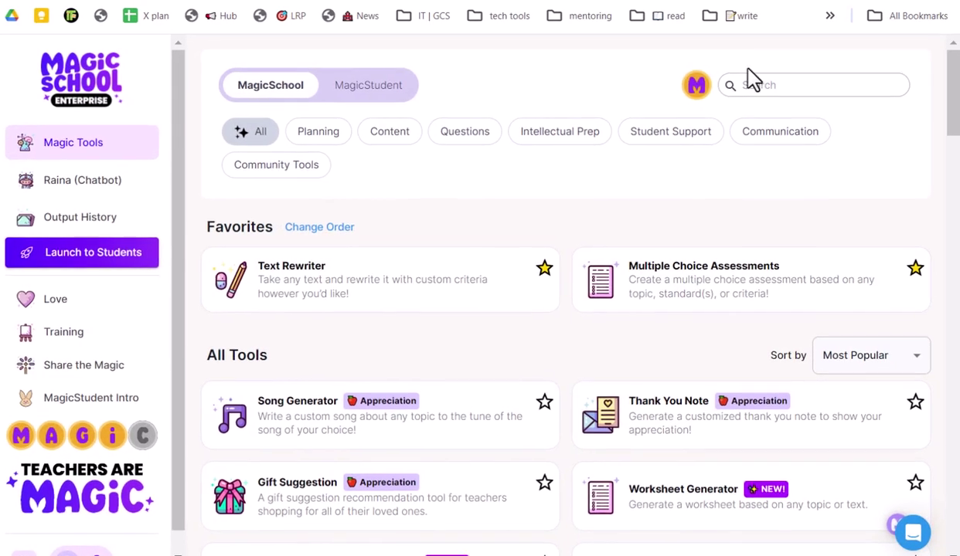
# Search the tools for 'informational tex' and open the Informational Texts generator
pyautogui.click(773, 85)
pyautogui.write('informational tex')
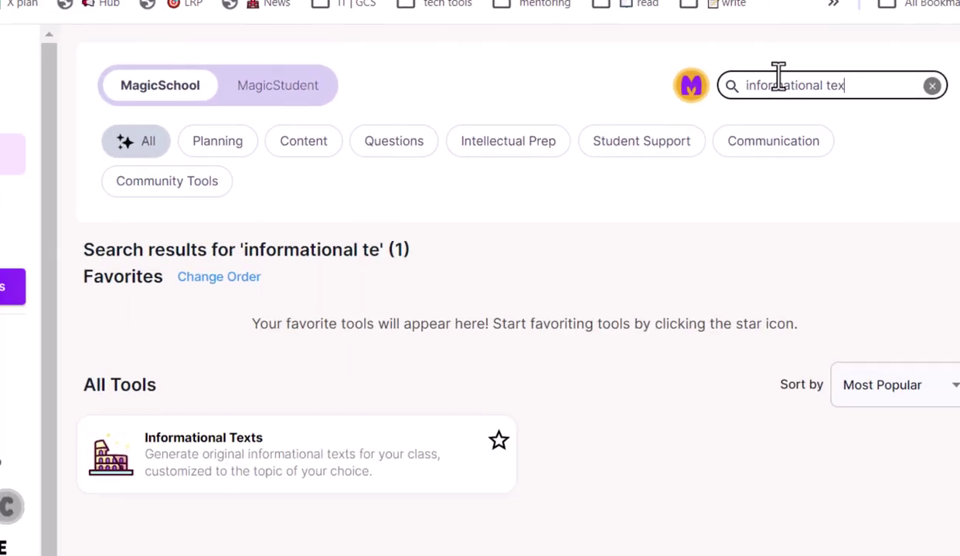
pyautogui.click(280, 459)
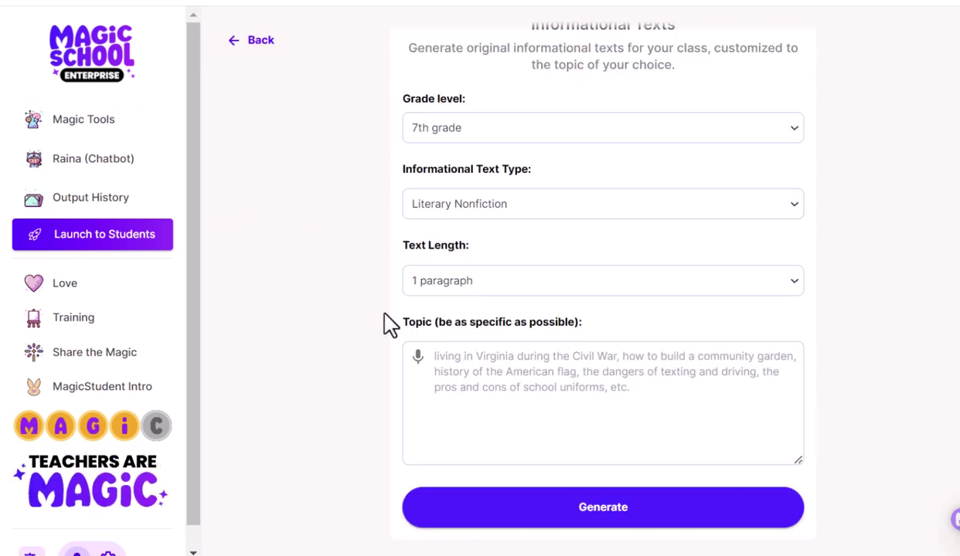
# Keep 7th grade and Literary Nonfiction, set Text Length to 1 page, and select the Topic box
pyautogui.click(503, 132)
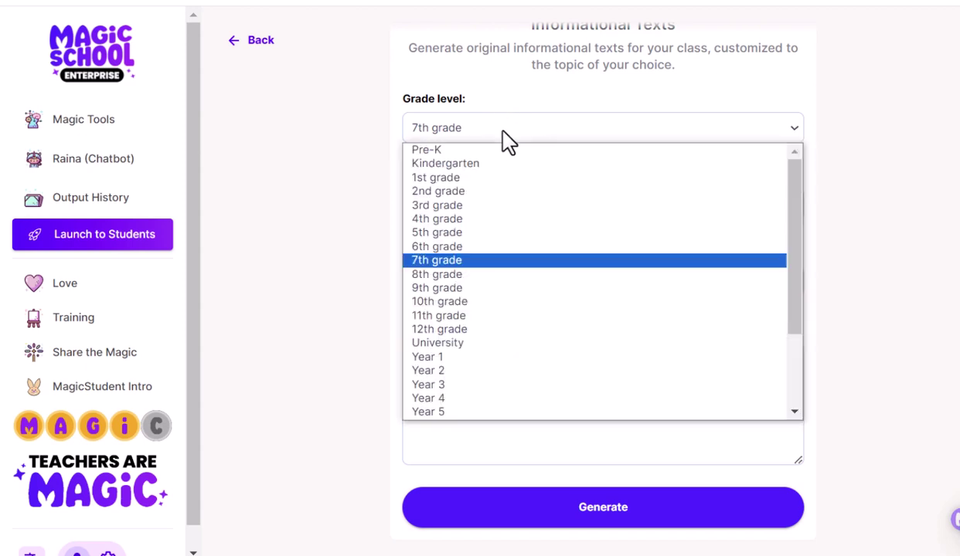
pyautogui.click(286, 164)
pyautogui.click(407, 207)
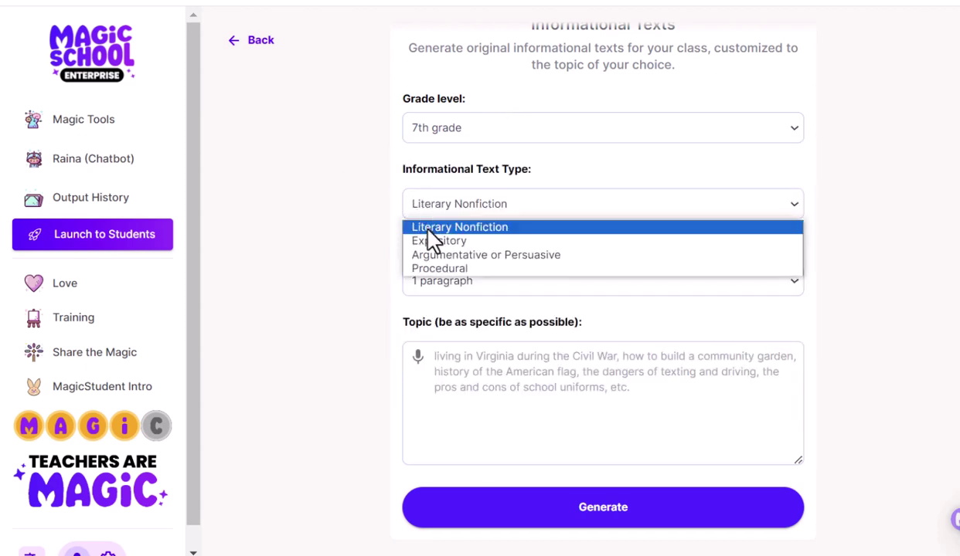
pyautogui.click(425, 230)
pyautogui.click(415, 275)
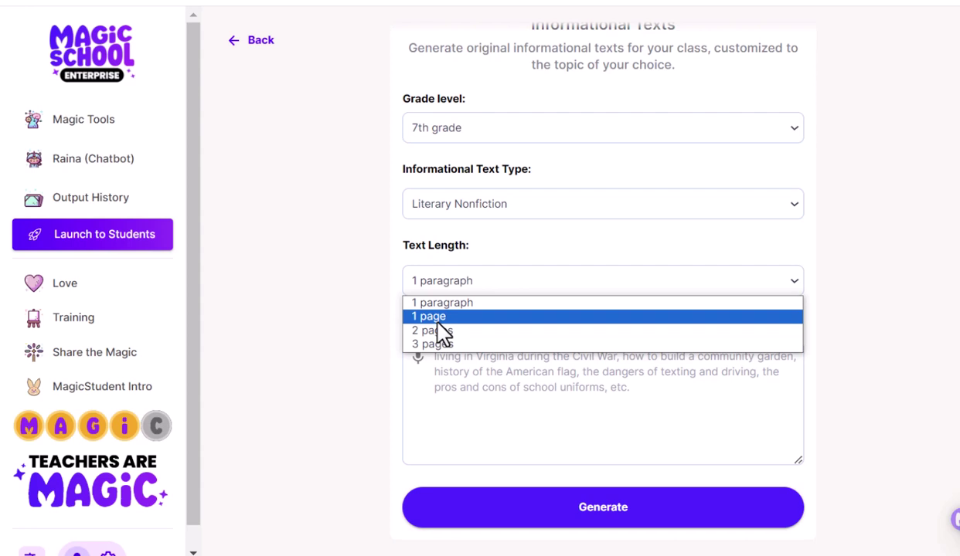
pyautogui.click(436, 320)
pyautogui.click(478, 371)
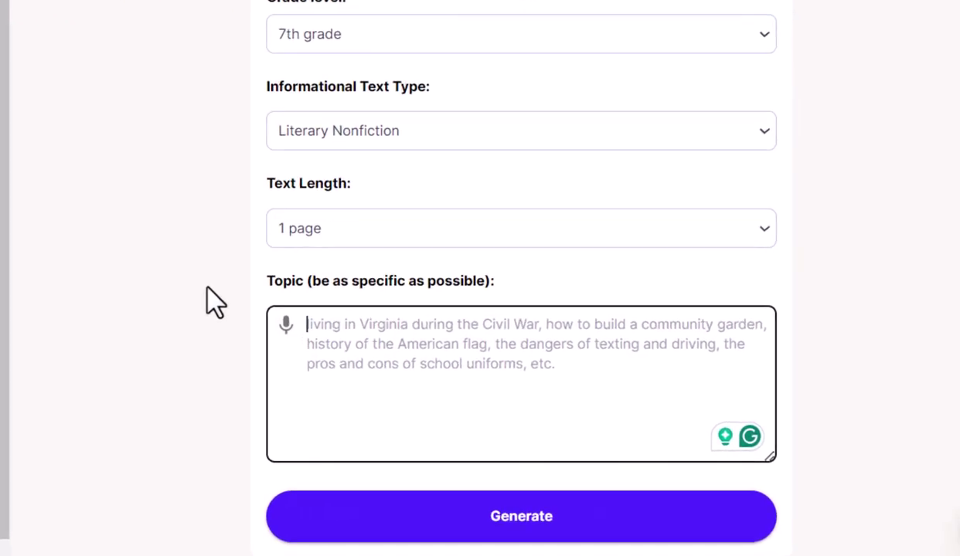
# Dictate a topic requesting a one-page article on cells and organelles like nucleus, mitochondria, Golgi body
pyautogui.click(319, 332)
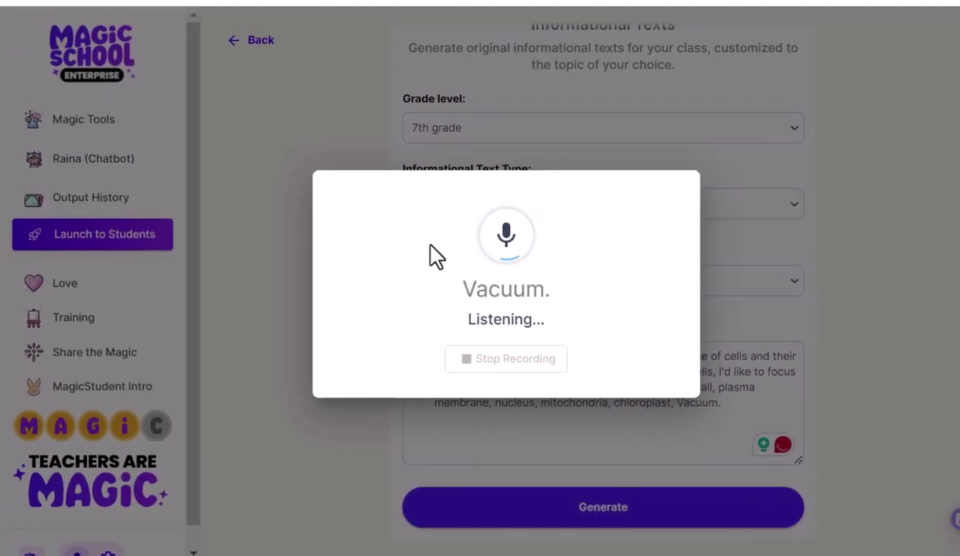
pyautogui.click(481, 361)
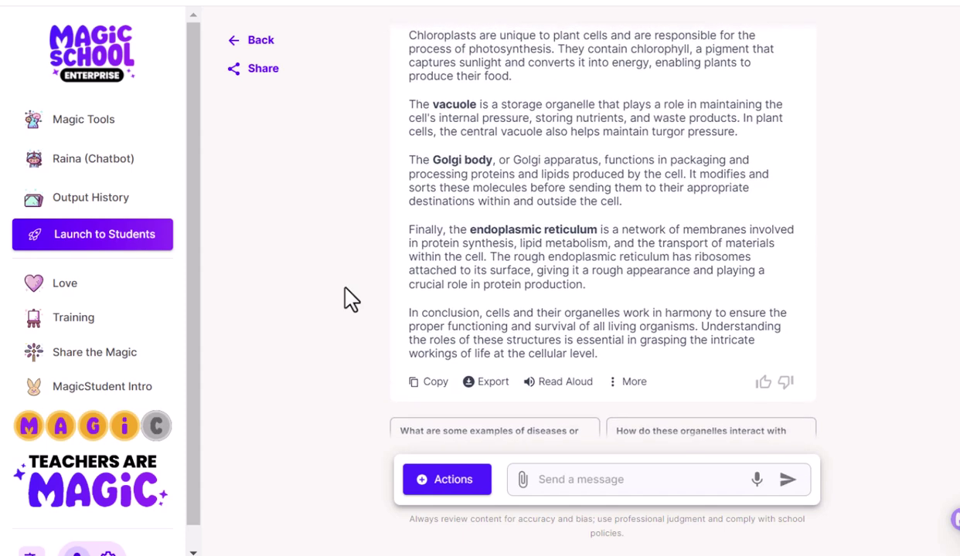
# Send a request to rewrite the article as a CLOZE reading with a vocabulary table at the bottom
pyautogui.click(596, 480)
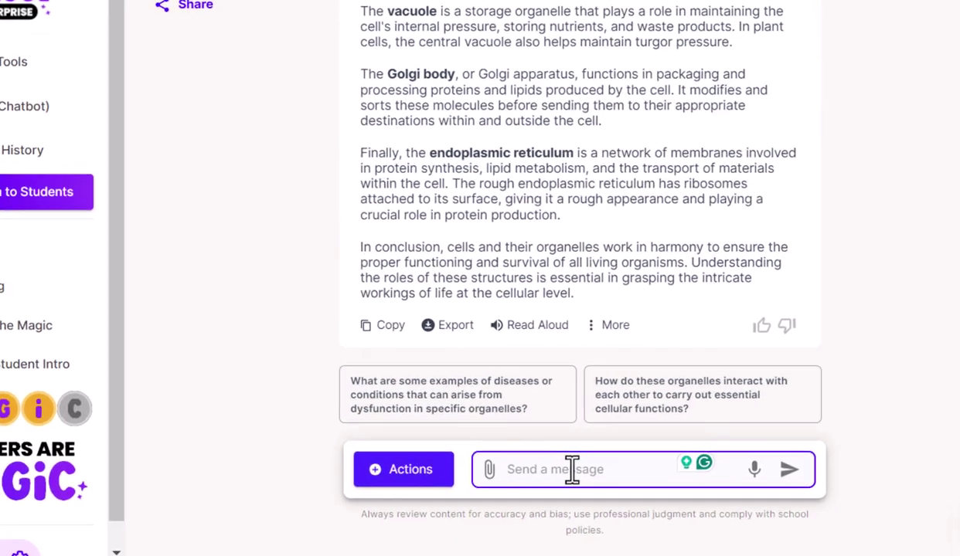
pyautogui.write('Please re')
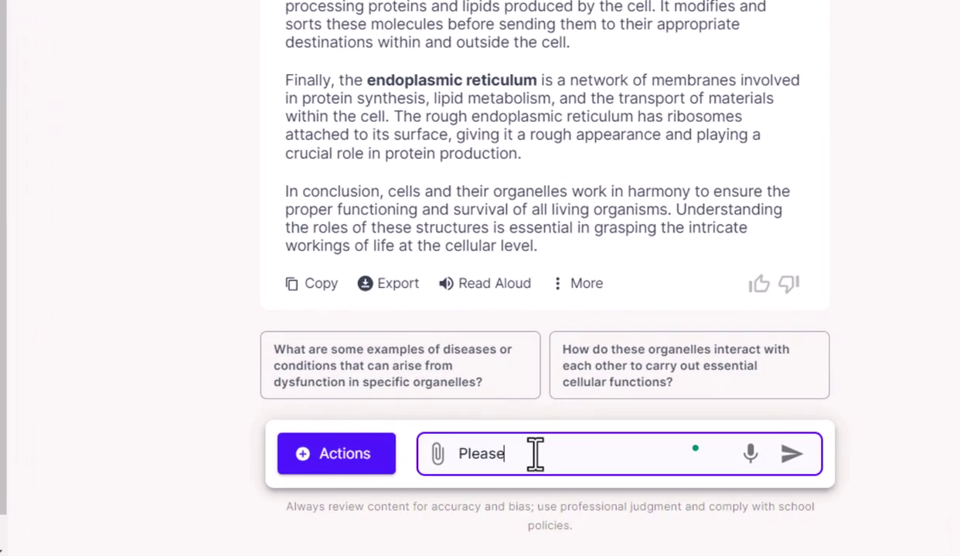
pyautogui.write('write the ar')
pyautogui.write('ticle')
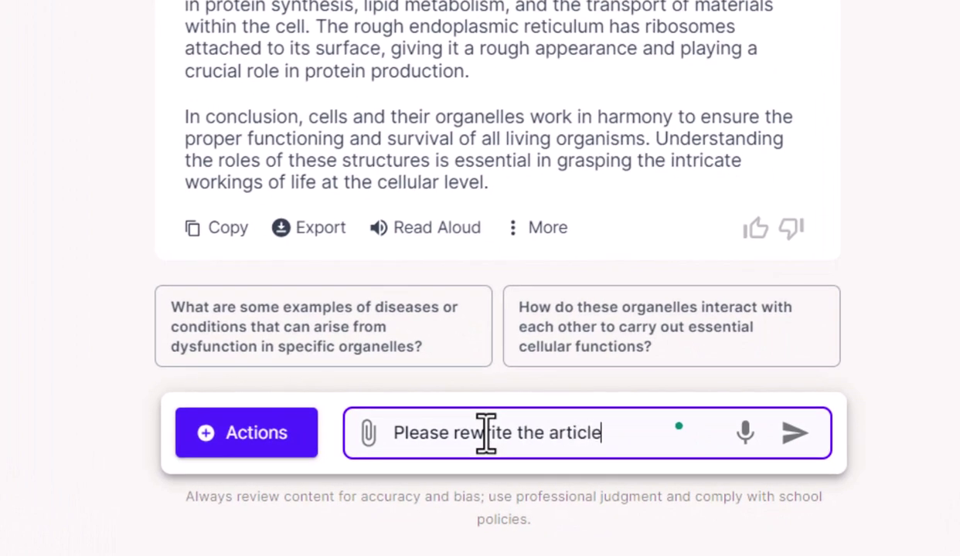
pyautogui.write(' in the form of ')
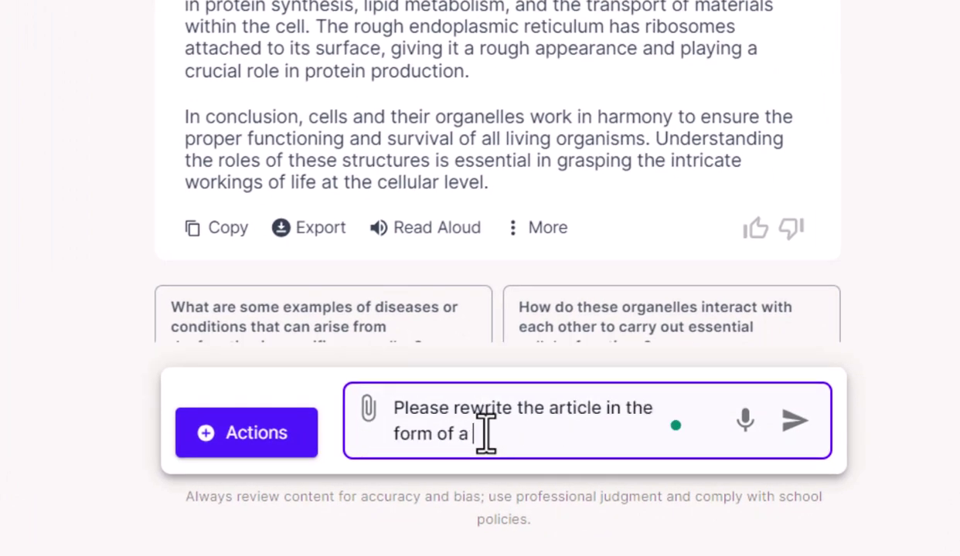
pyautogui.write('a CLOZE reading assignment.')
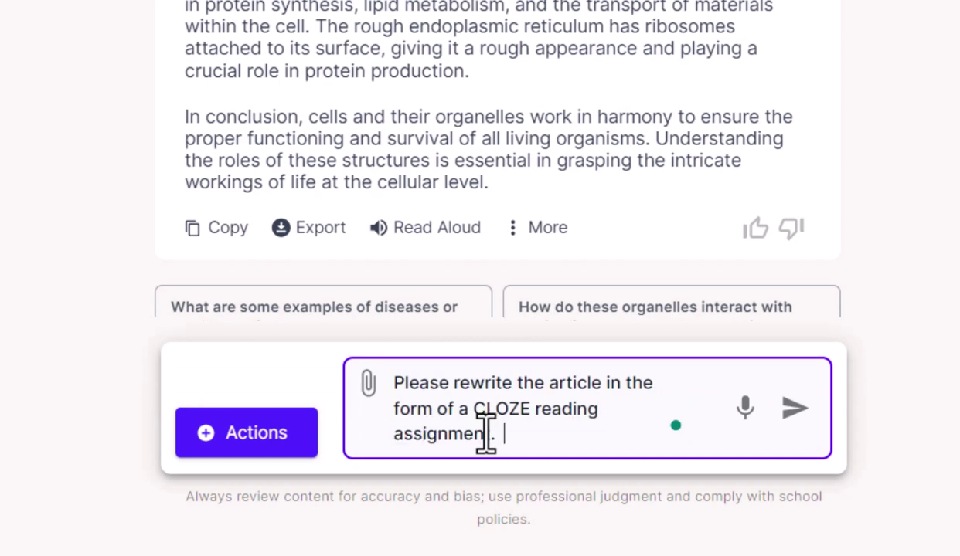
pyautogui.write('  I want the students')
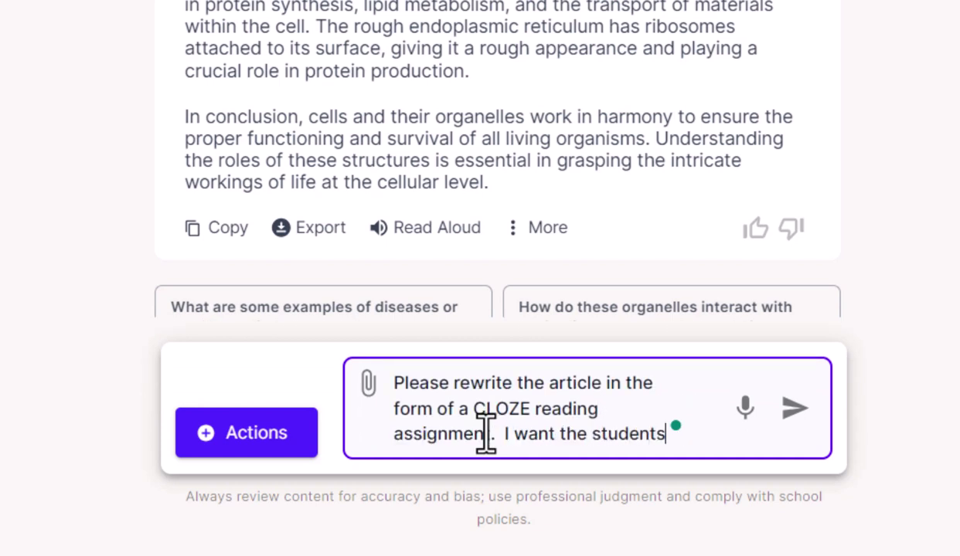
pyautogui.write(' to fill in the ba')
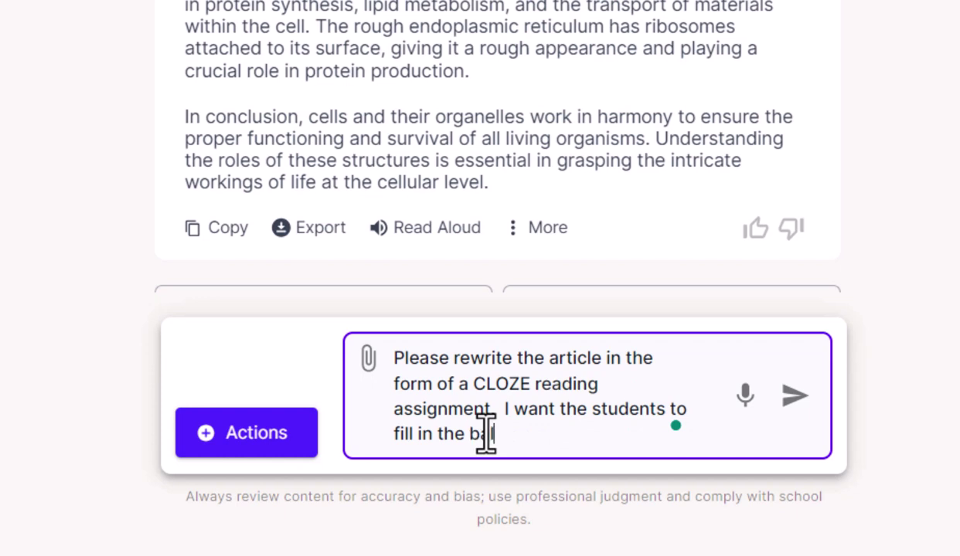
pyautogui.press('BackSpace')
pyautogui.write('lanks for important words.')
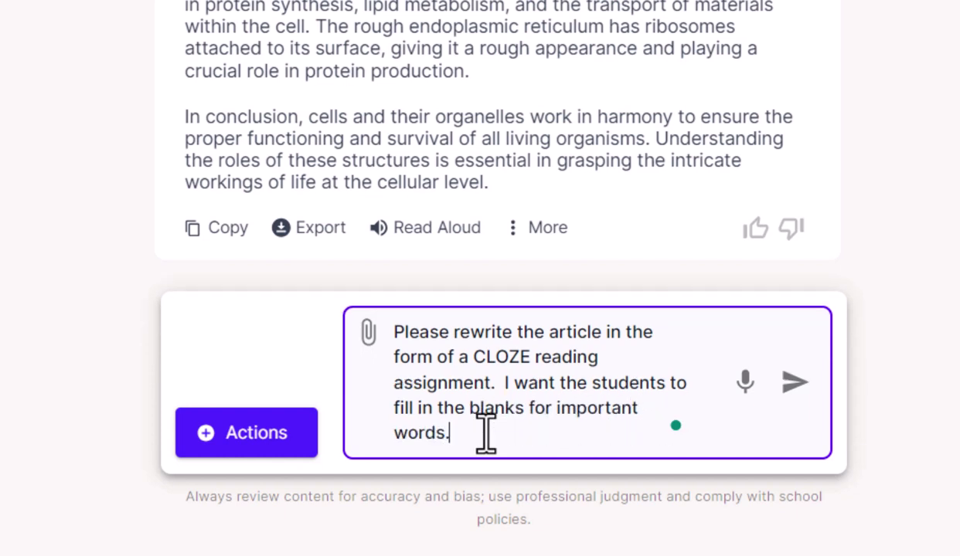
pyautogui.write('  Move the v')
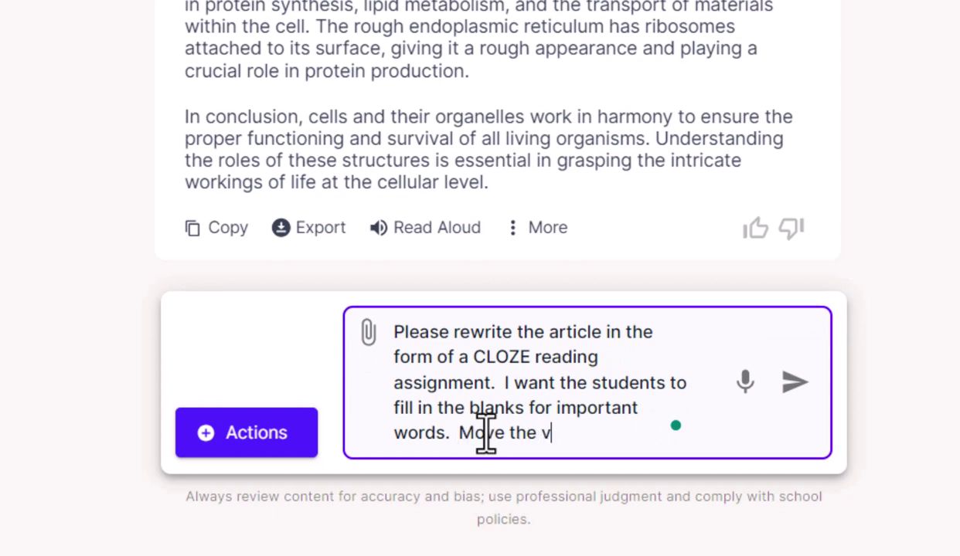
pyautogui.write(' words to the bor')
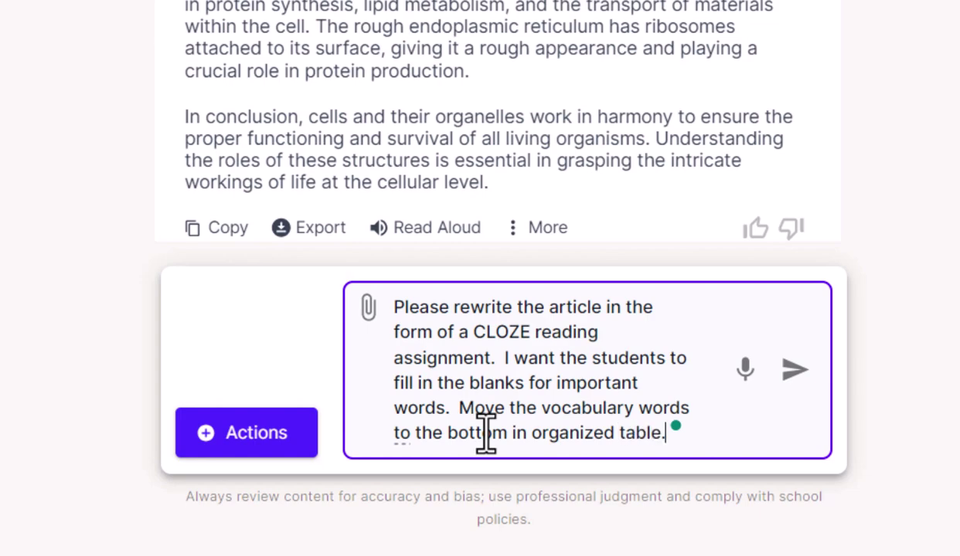
pyautogui.press('Return')
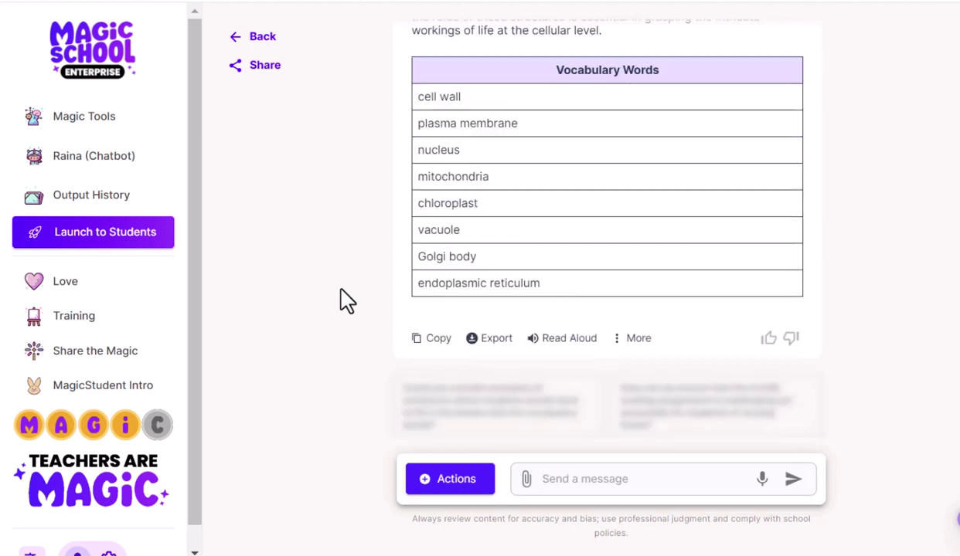
# Let the CLOZE reading with its eight-organelle Vocabulary Words table finish, then select the message box
pyautogui.click(605, 481)
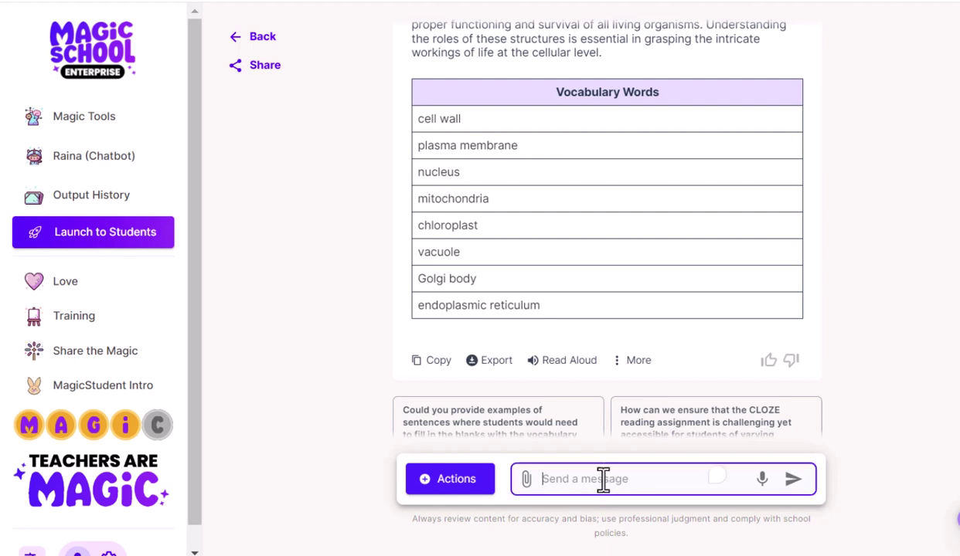
# Ask for the numbered gaps to be replaced with '__________________' write-in blanks
pyautogui.write('Instead of having numbers, pl')
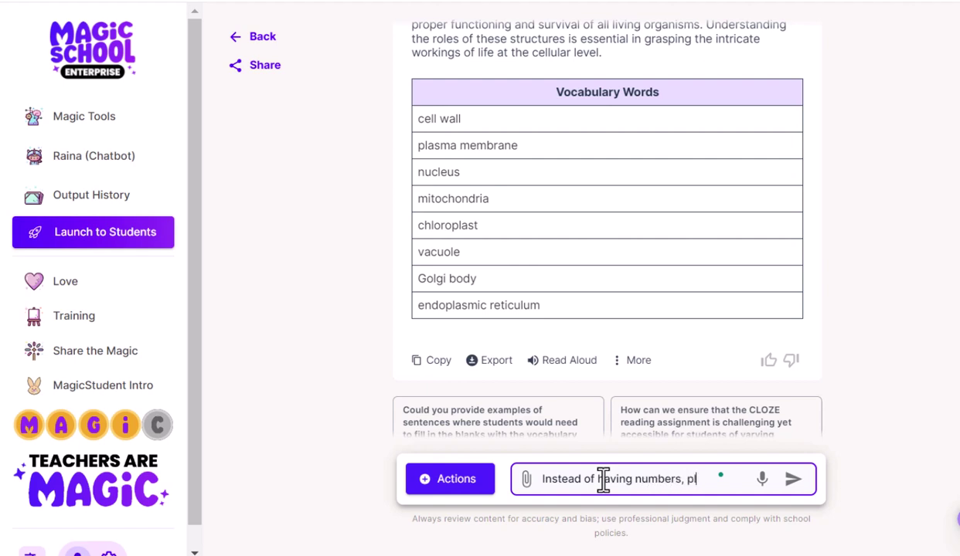
pyautogui.write('ease place "')
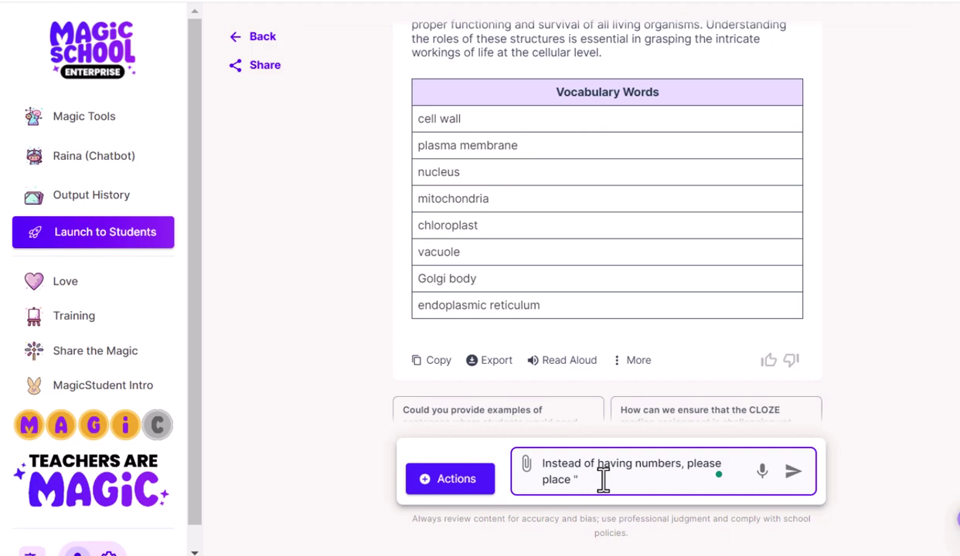
pyautogui.write('__________________"')
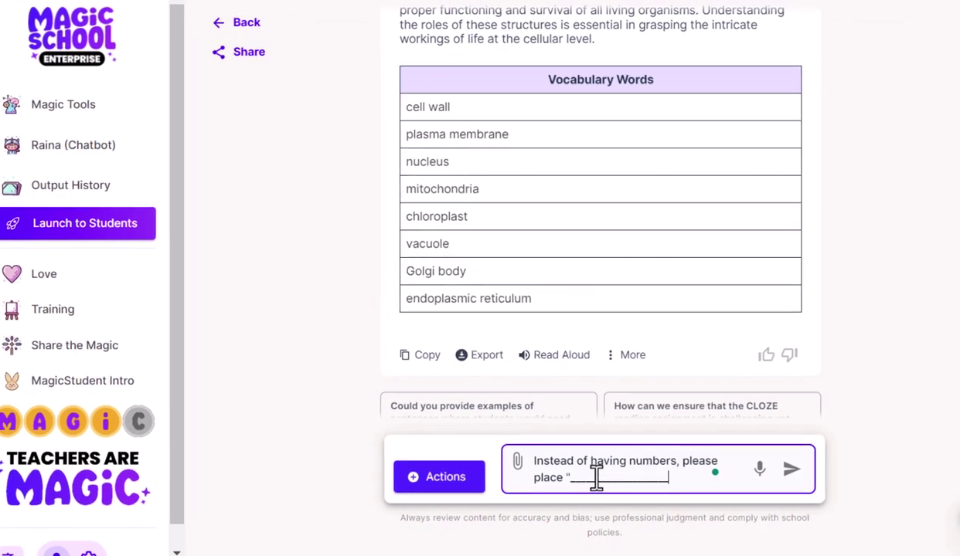
pyautogui.write(' fill-in the b')
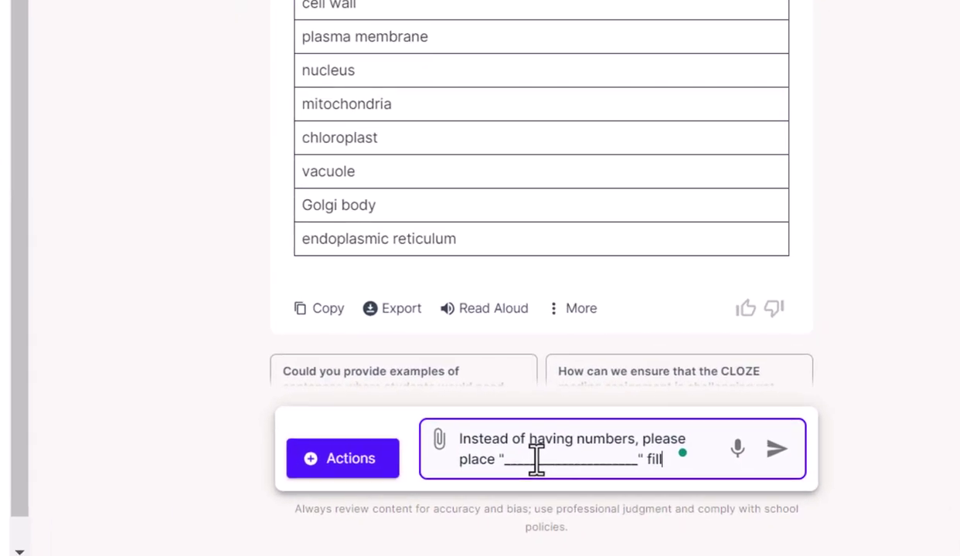
pyautogui.write('lank areas so that ')
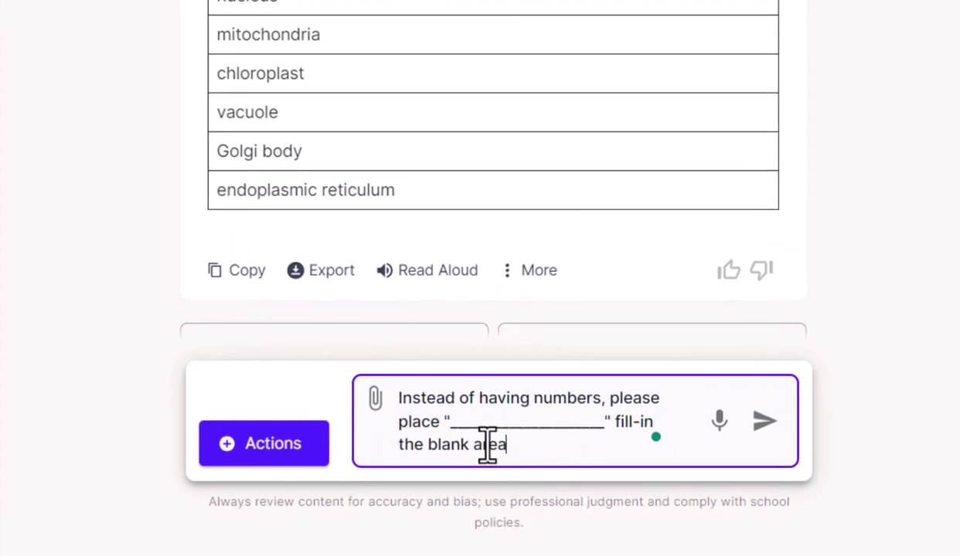
pyautogui.write('students can write/type in the words')
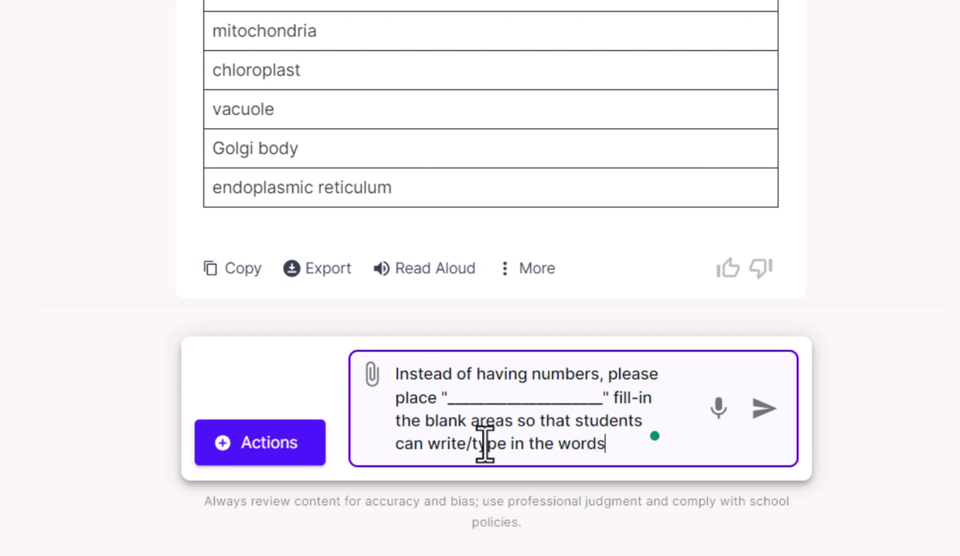
pyautogui.press('Return')
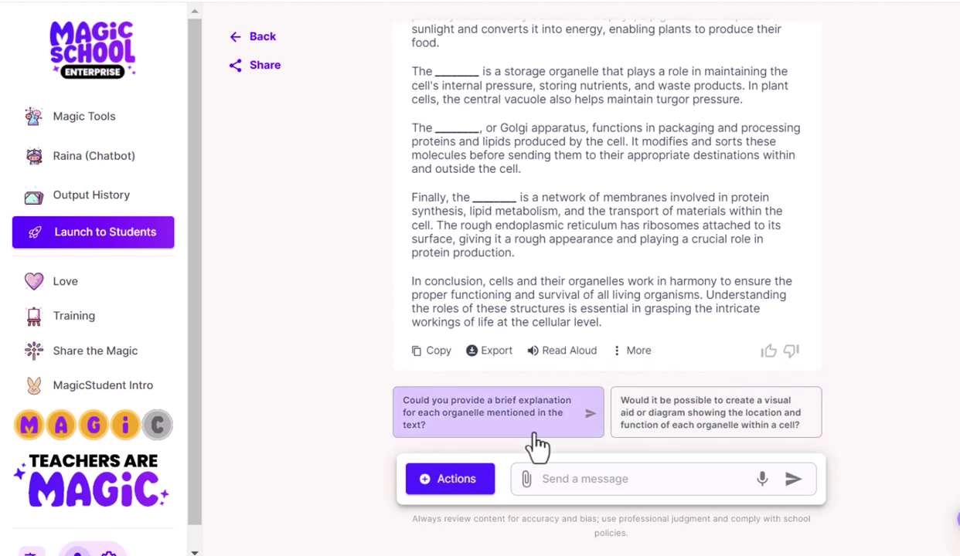
# Send 'Place the vocublary words in an organized table as well.' as a follow-up request
pyautogui.click(591, 483)
pyautogui.write('P')
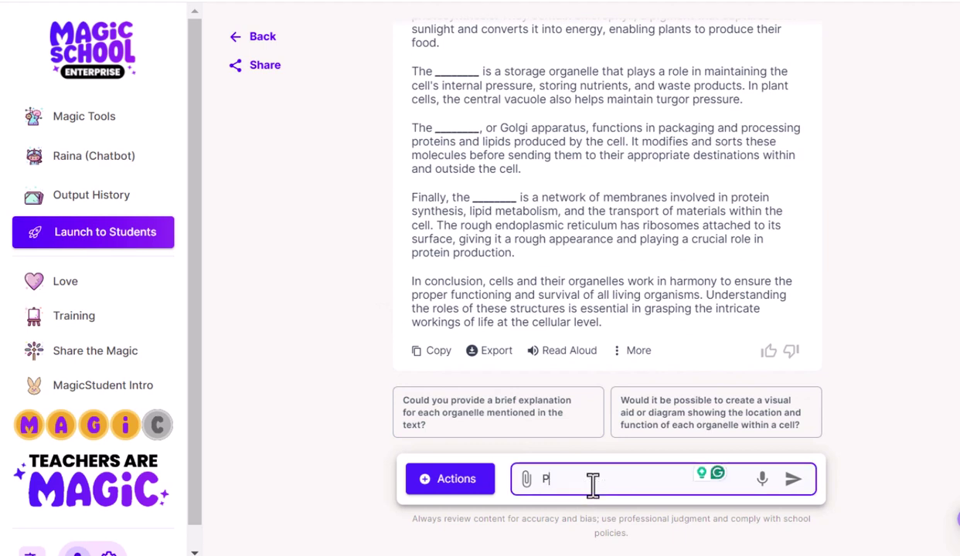
pyautogui.write('lace the vo')
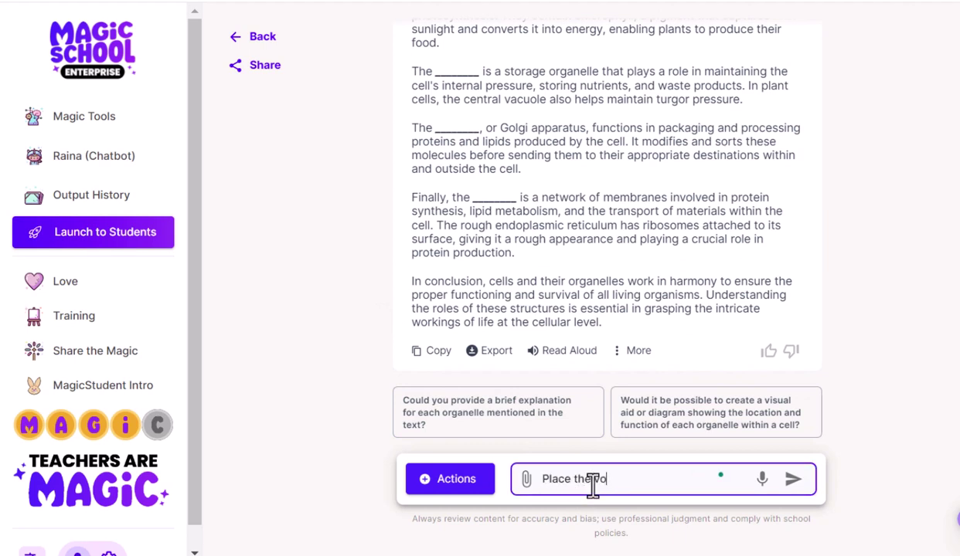
pyautogui.write('cublary words ')
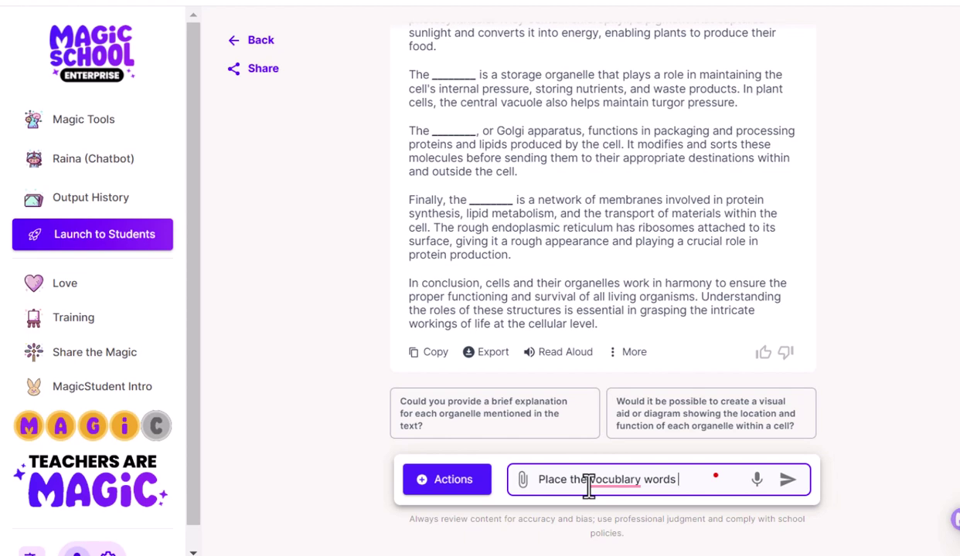
pyautogui.write('in an organized table as well.')
pyautogui.press('Return')
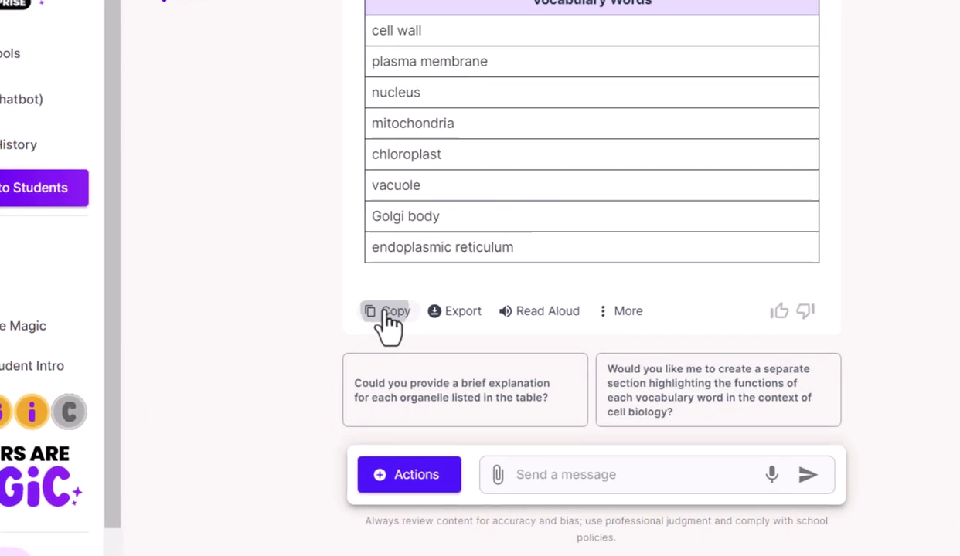
# Export the latest CLOZE reading reply to Google Docs and review the preview
pyautogui.click(360, 227)
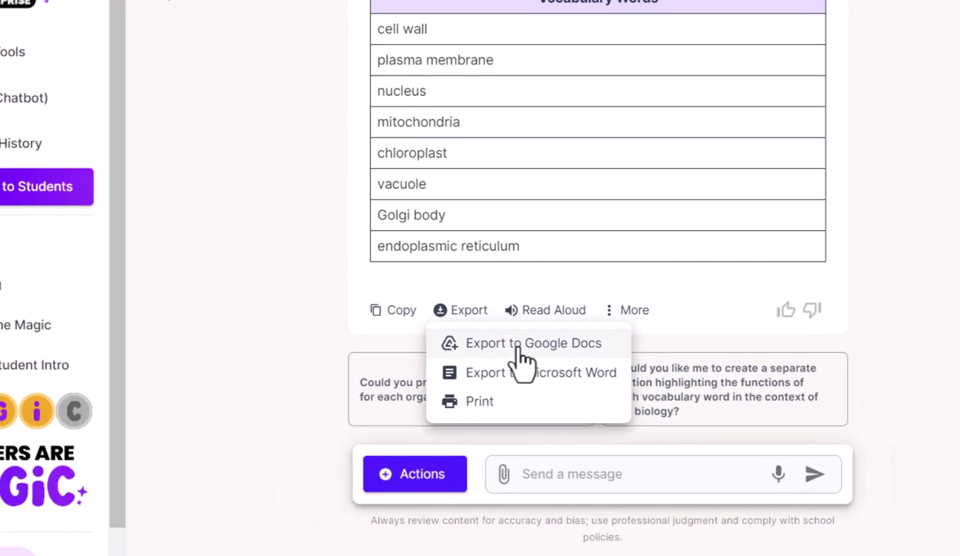
pyautogui.click(542, 377)
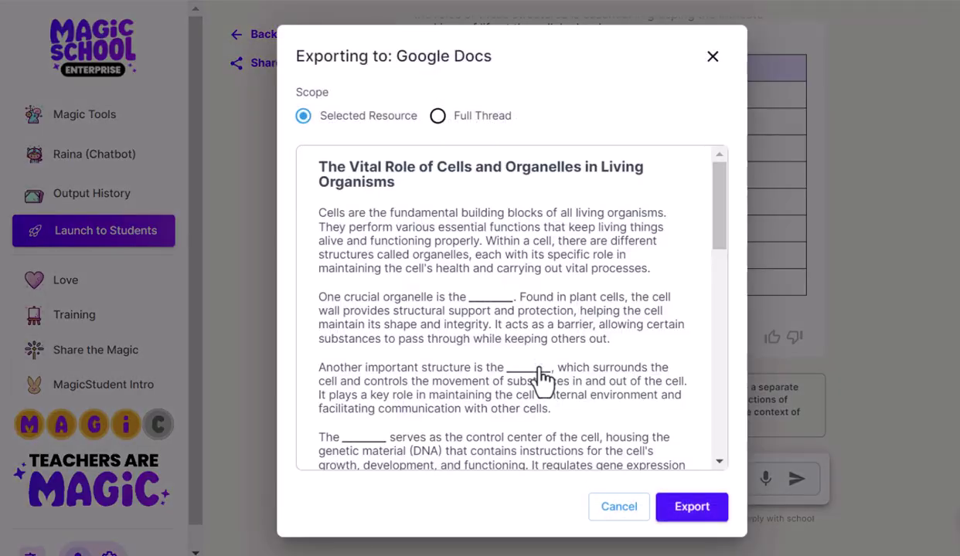
pyautogui.scroll(-5, 543, 377)
pyautogui.scroll(5, 543, 377)
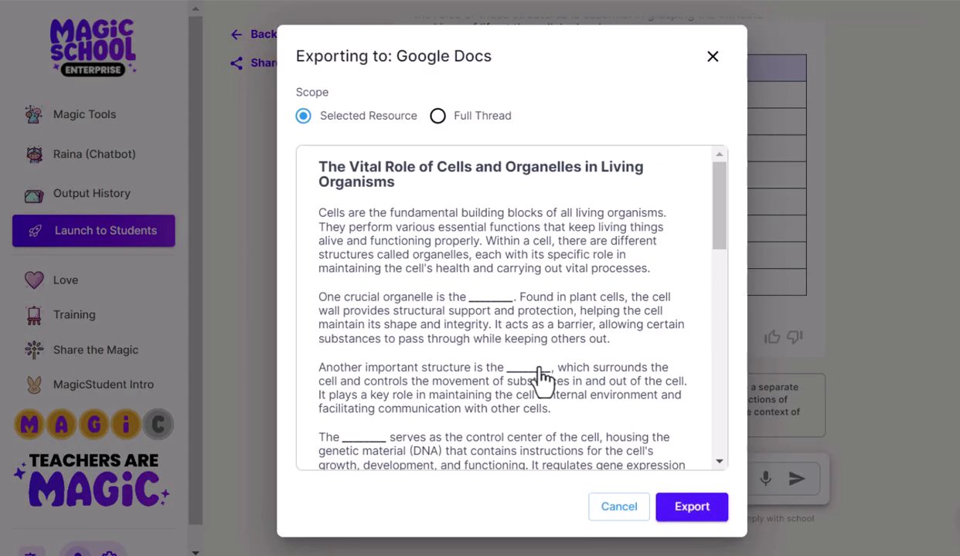